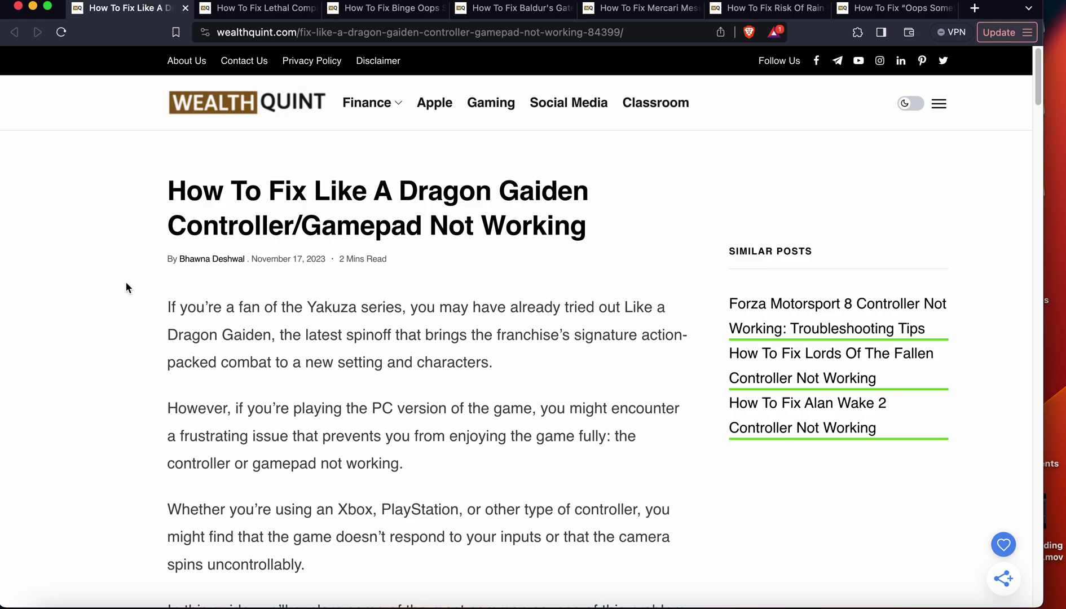
scroll(123, 291, down, 2)
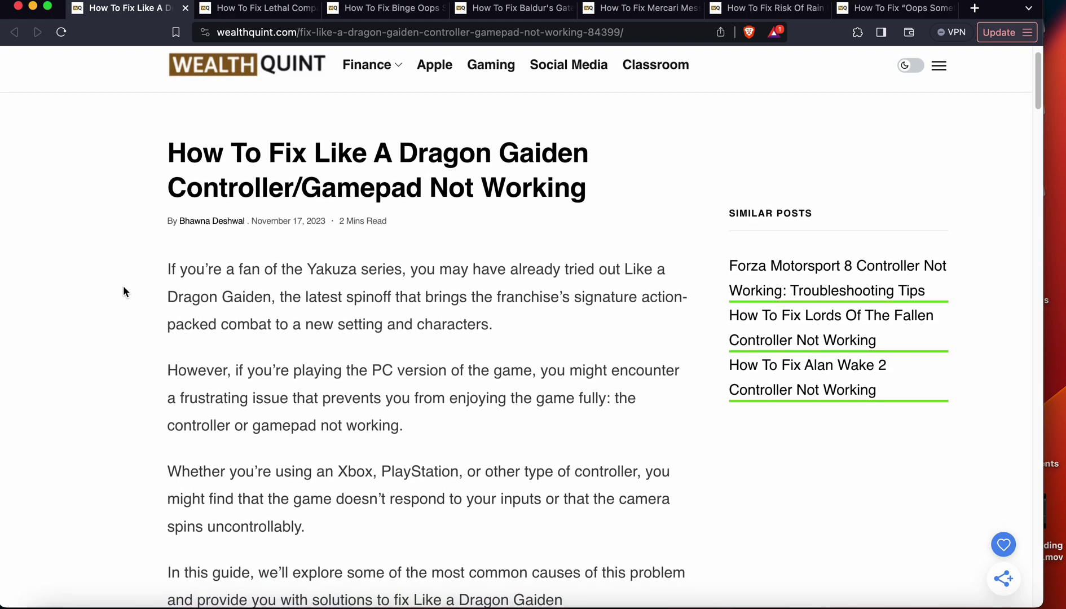
scroll(123, 291, down, 2)
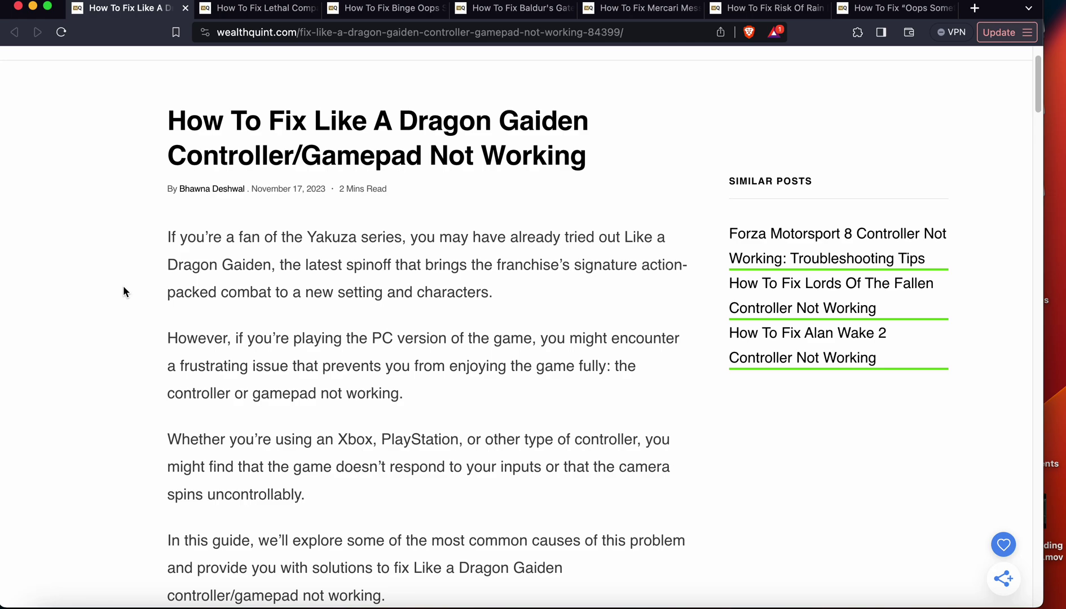
scroll(123, 291, down, 1)
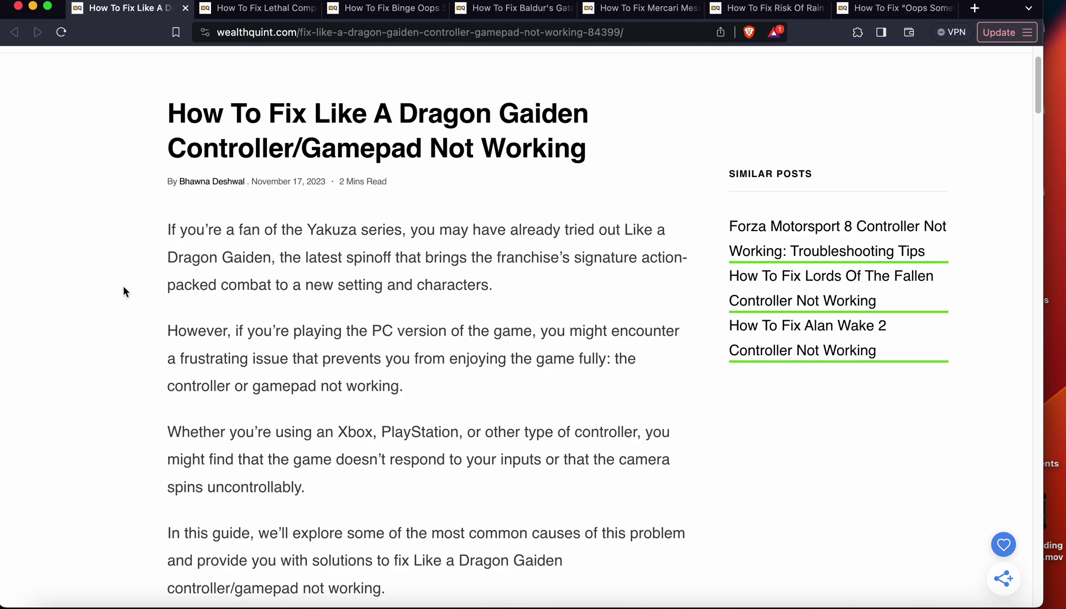
scroll(123, 287, down, 1)
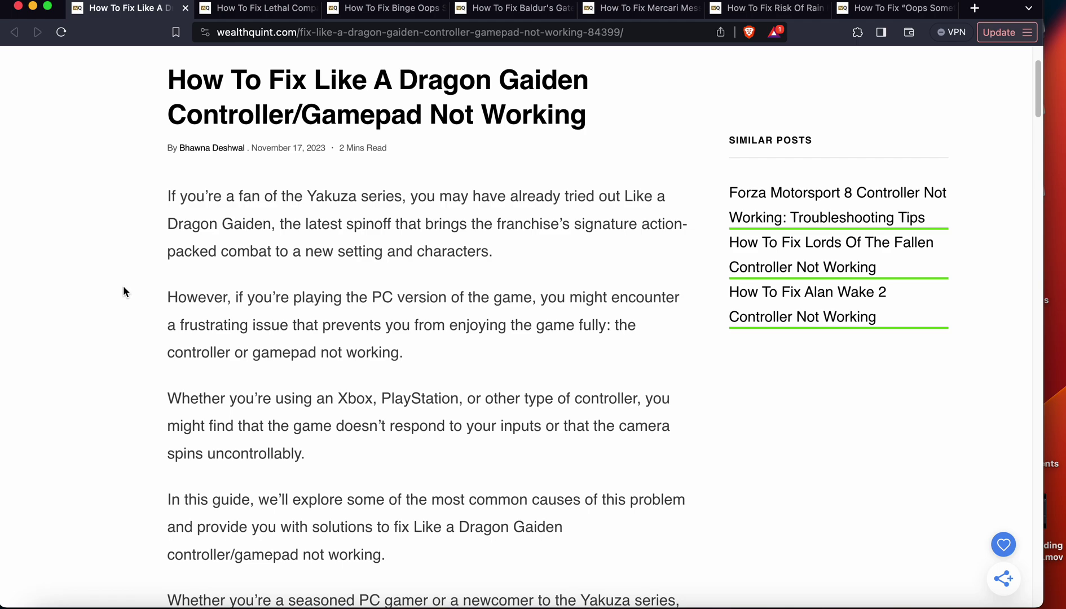
scroll(123, 291, down, 4)
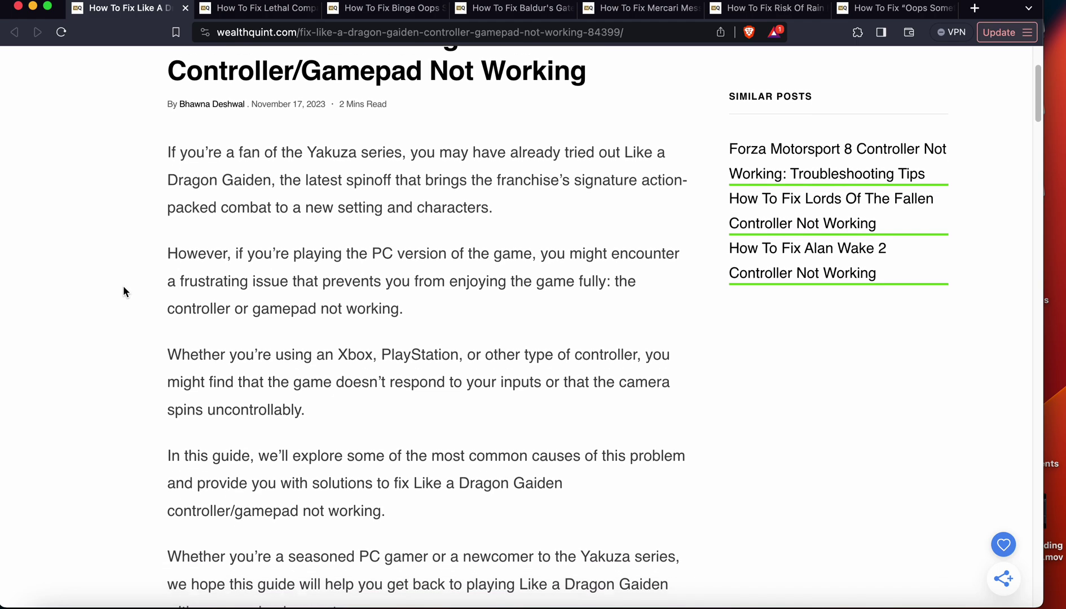
scroll(124, 291, down, 1)
scroll(123, 291, down, 1)
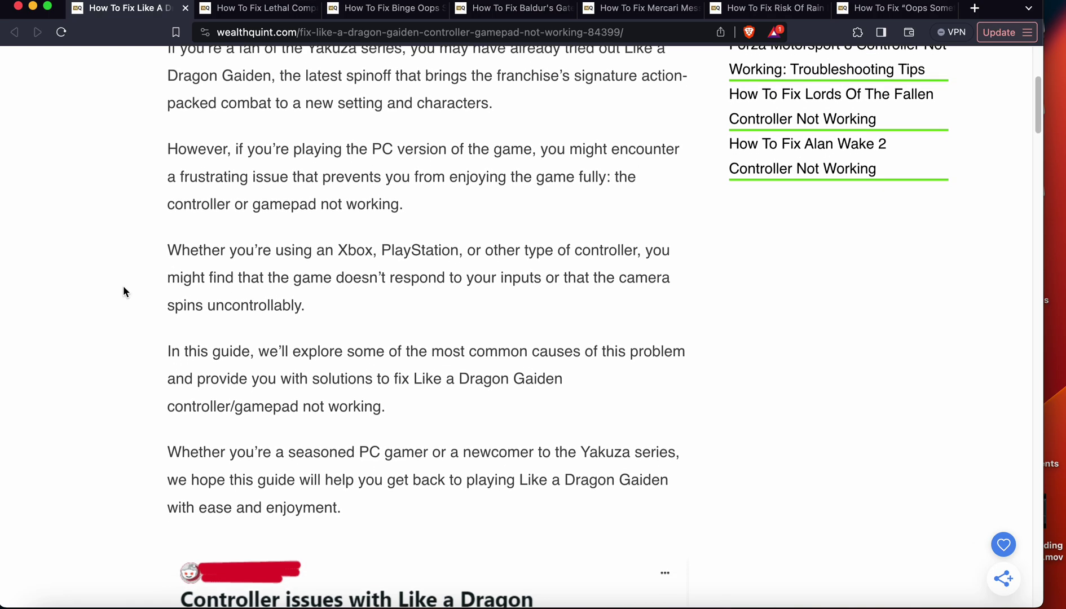
scroll(124, 291, down, 3)
scroll(123, 291, down, 3)
scroll(124, 291, down, 3)
scroll(123, 291, down, 1)
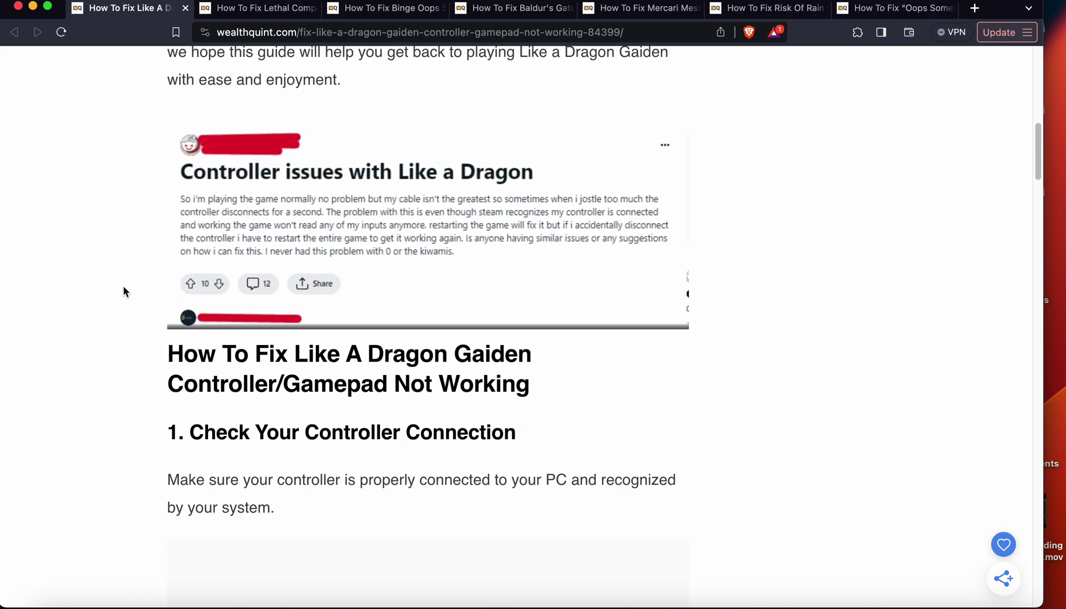
scroll(124, 291, down, 2)
scroll(124, 291, down, 1)
scroll(124, 291, down, 1)
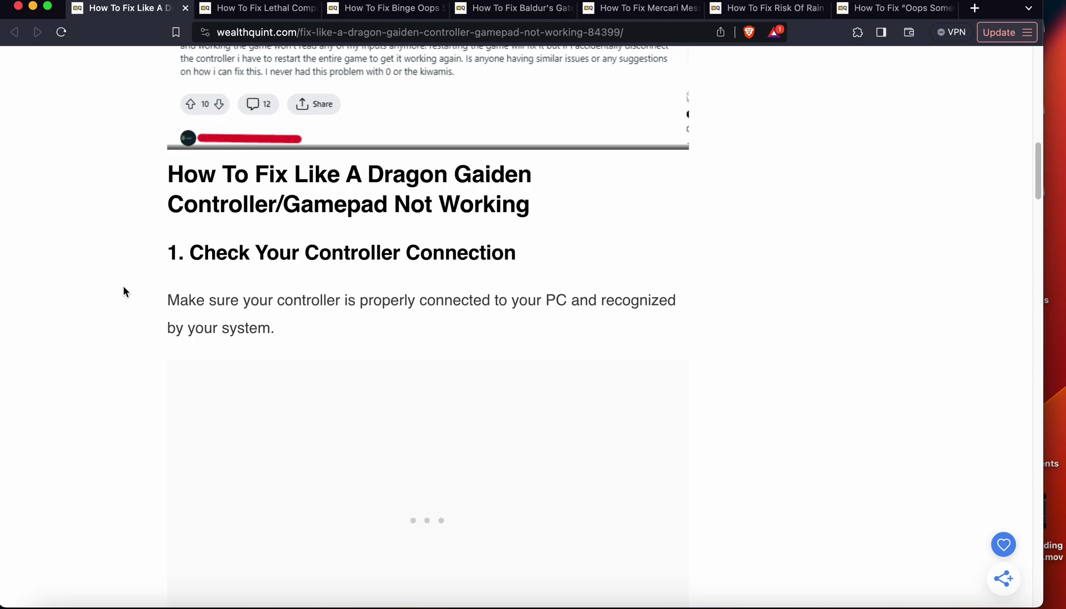
scroll(123, 291, down, 2)
scroll(123, 291, down, 5)
scroll(124, 291, down, 1)
scroll(124, 292, down, 2)
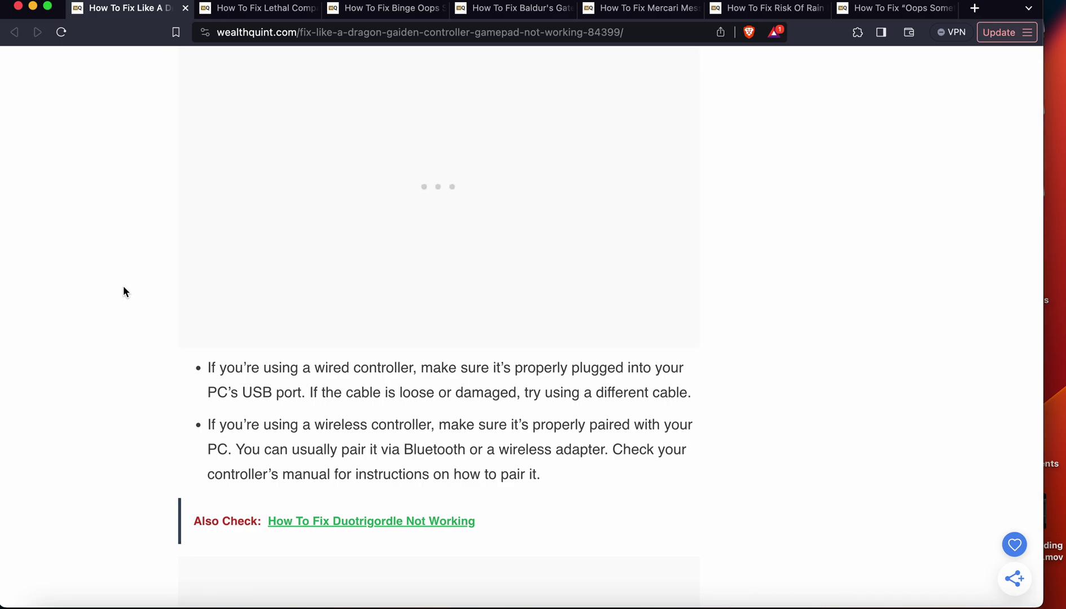
scroll(124, 291, down, 2)
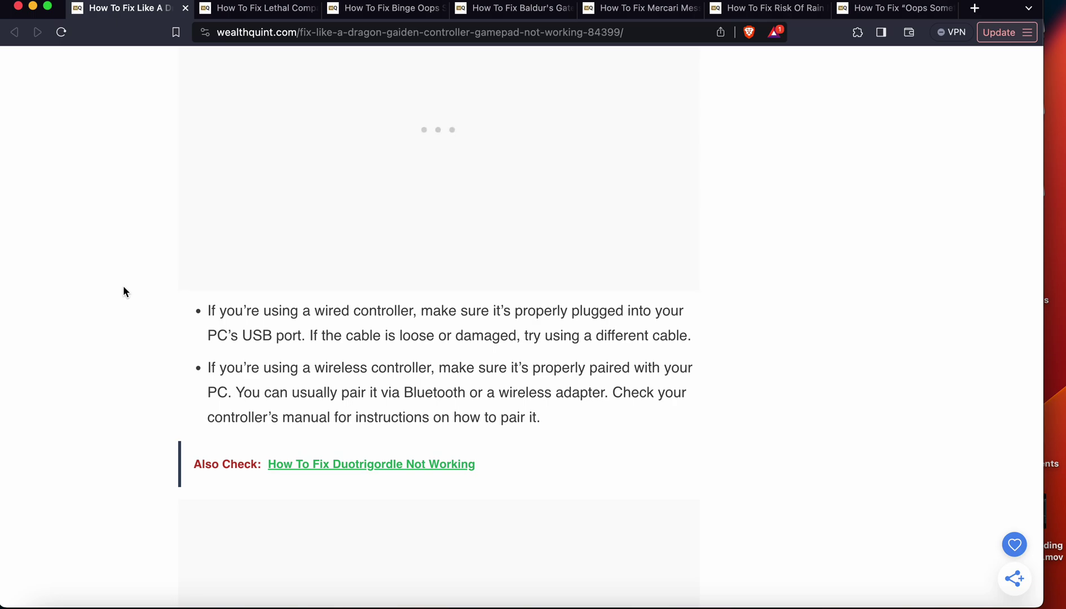
scroll(123, 291, down, 1)
scroll(123, 291, down, 1)
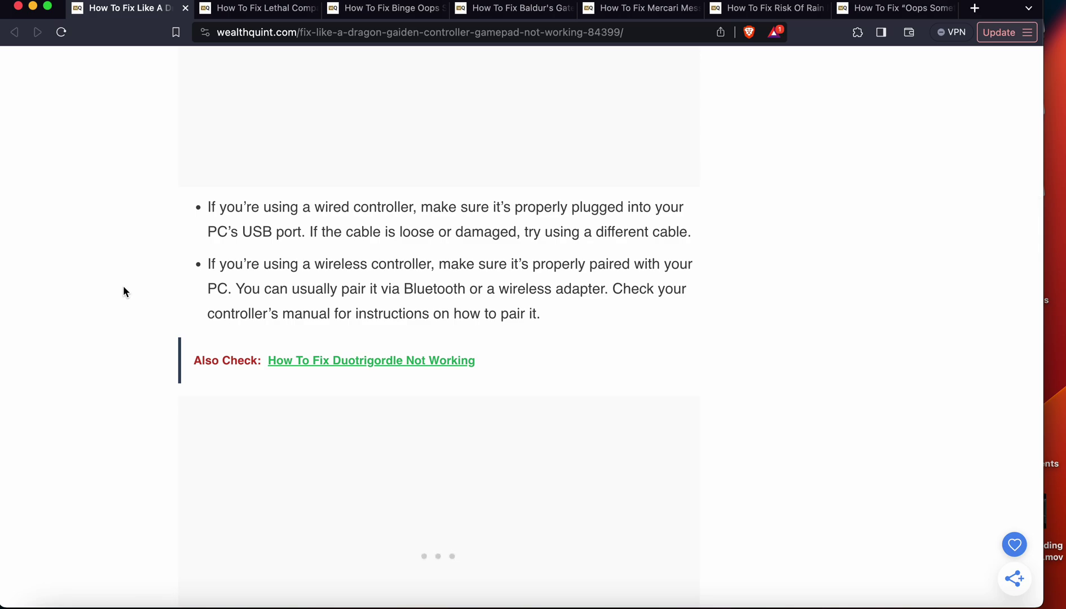
scroll(123, 291, down, 1)
scroll(124, 291, down, 3)
scroll(124, 291, down, 1)
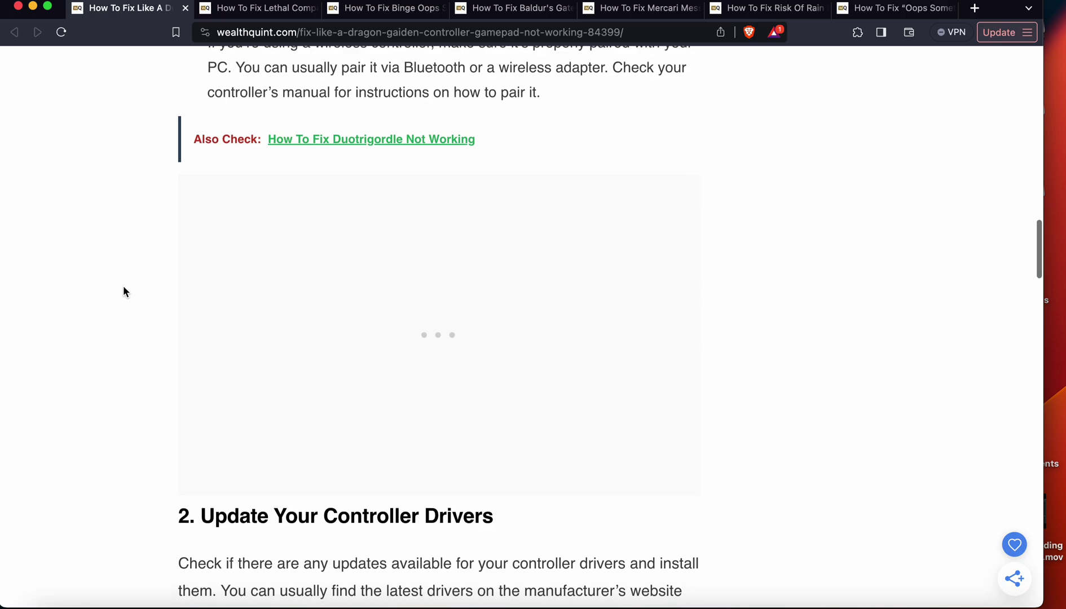
scroll(124, 291, down, 2)
scroll(123, 291, down, 1)
scroll(124, 292, down, 2)
scroll(124, 291, down, 1)
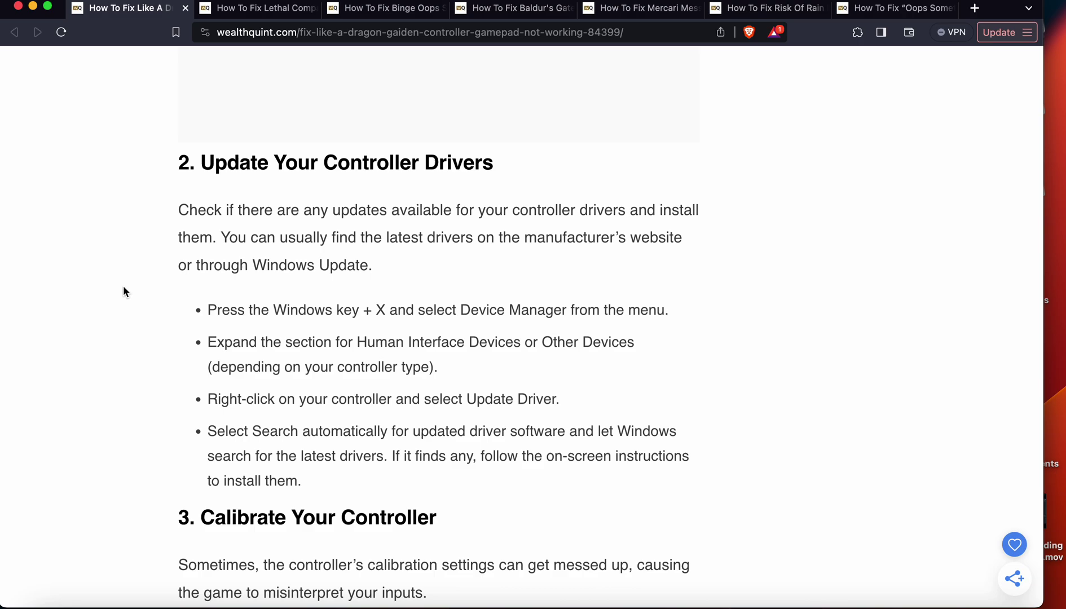
scroll(124, 291, down, 2)
scroll(124, 291, down, 2)
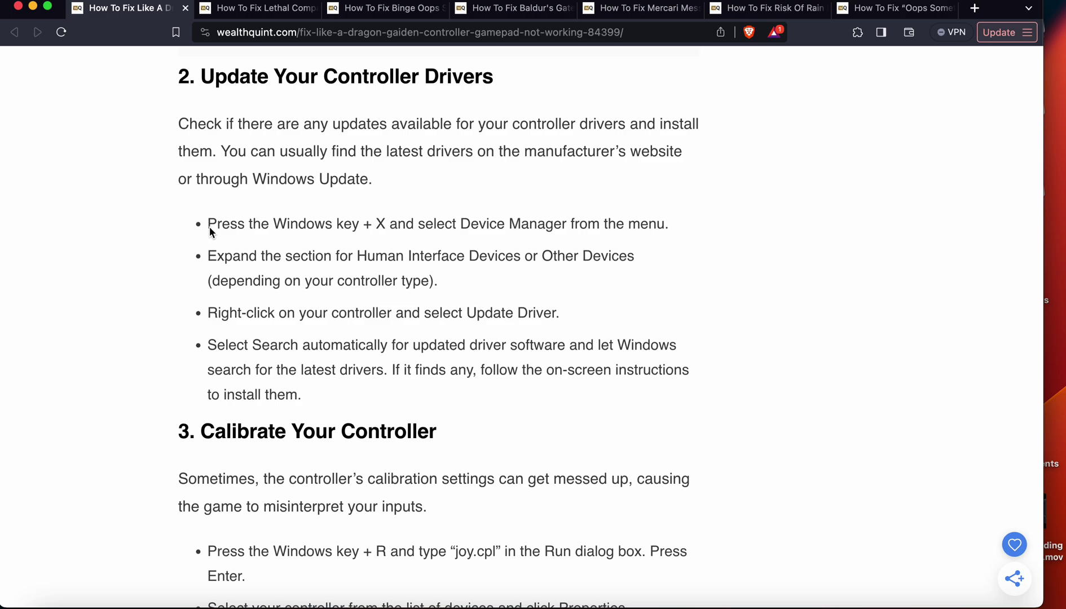
Step: Briefly highlight "Press the Windows key + X" in the driver-update fix, then clear the selection
drag(208, 225, 385, 225)
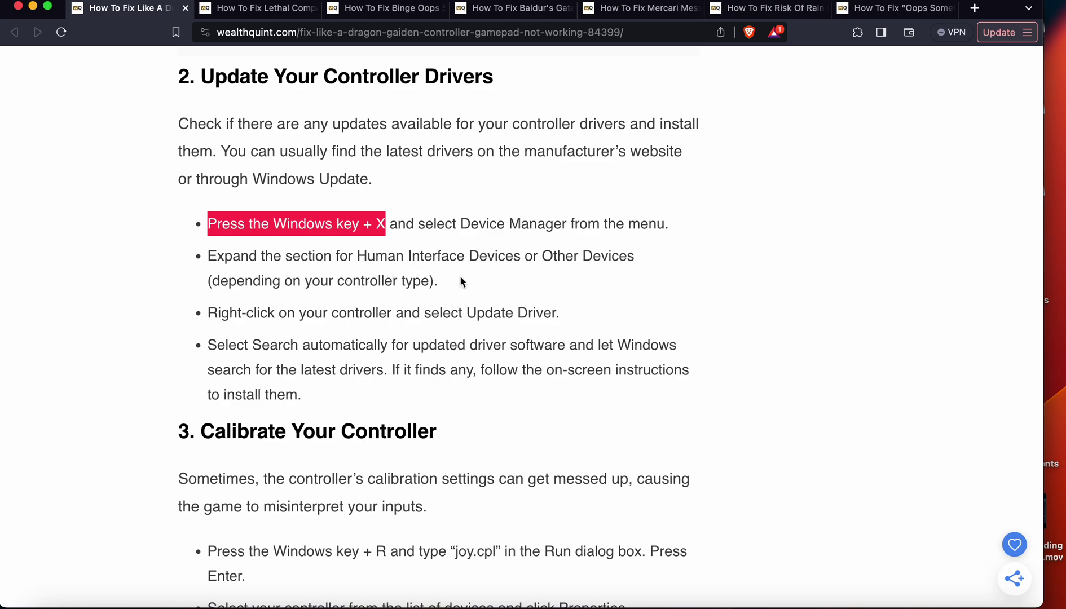
click(626, 310)
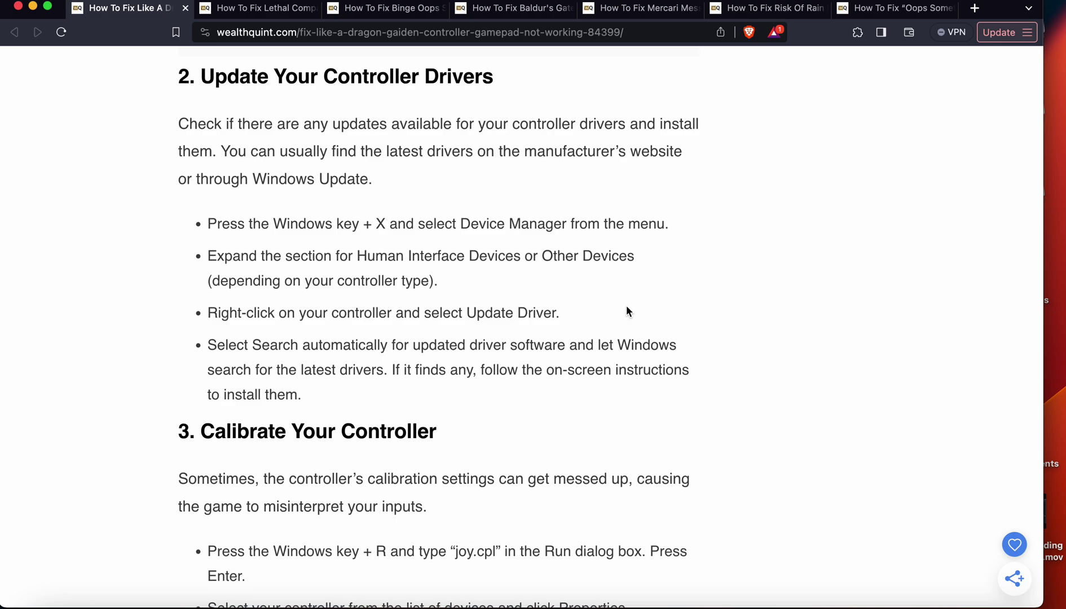
scroll(626, 311, down, 2)
scroll(626, 312, down, 2)
scroll(626, 311, down, 2)
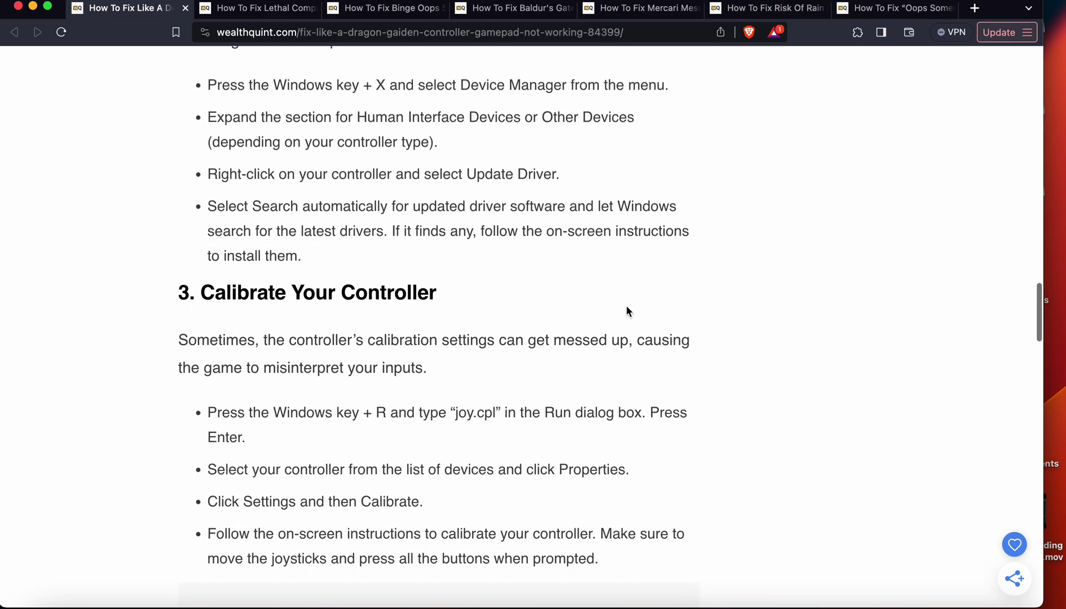
scroll(626, 311, down, 1)
scroll(626, 312, down, 2)
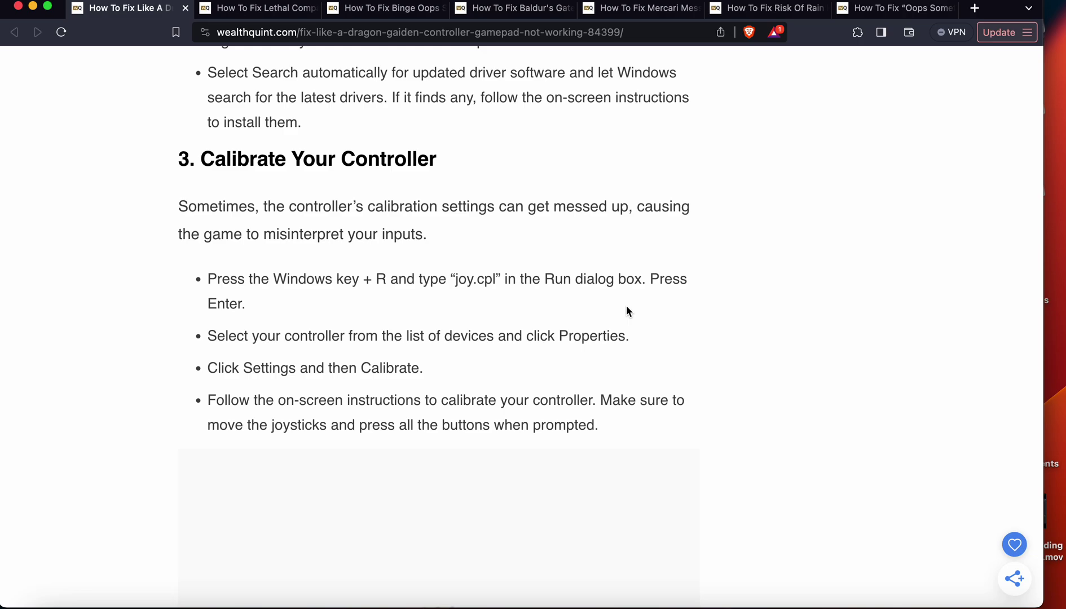
scroll(626, 311, down, 1)
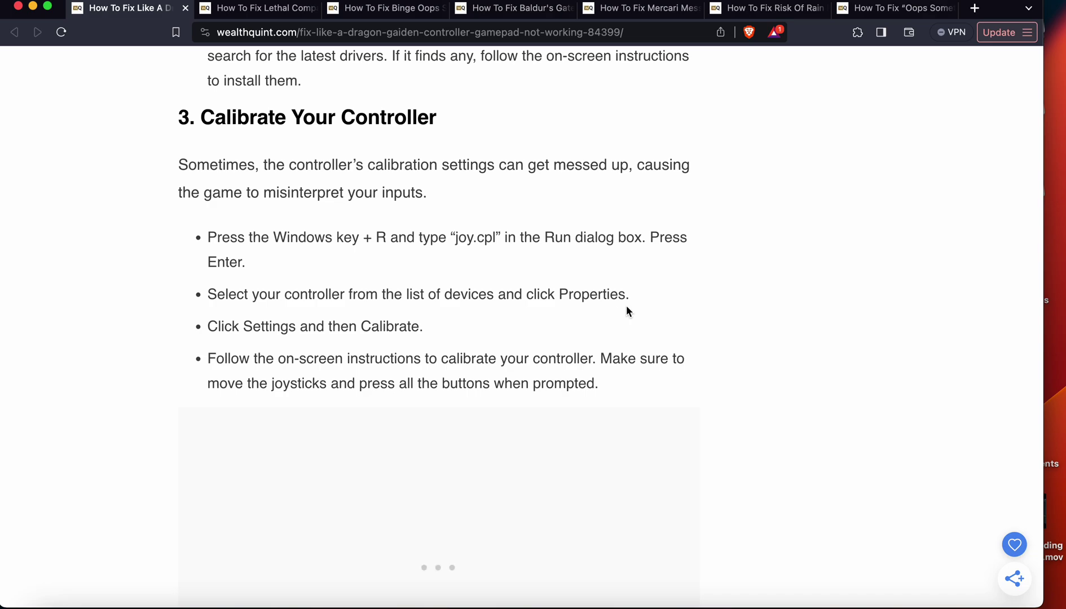
scroll(700, 335, down, 2)
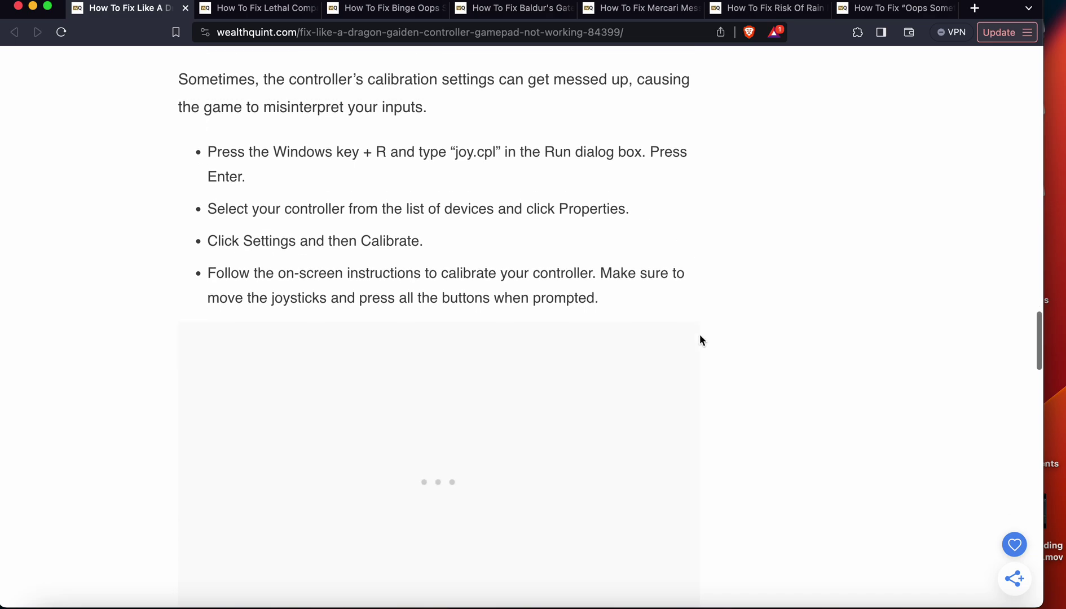
scroll(700, 341, down, 3)
scroll(700, 340, down, 4)
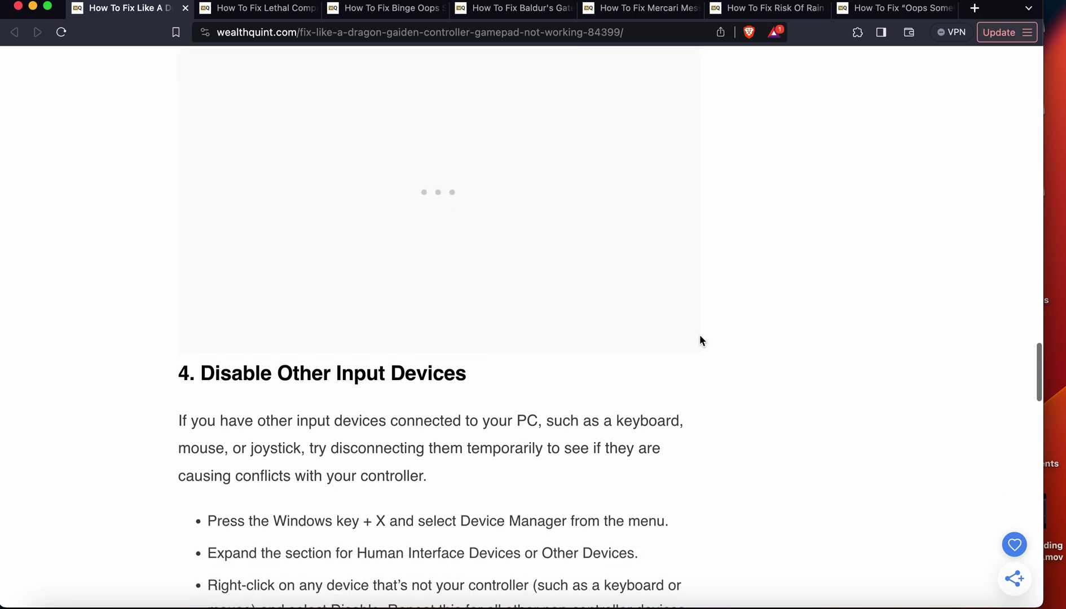
scroll(700, 340, down, 2)
scroll(700, 340, down, 2)
scroll(700, 340, down, 2)
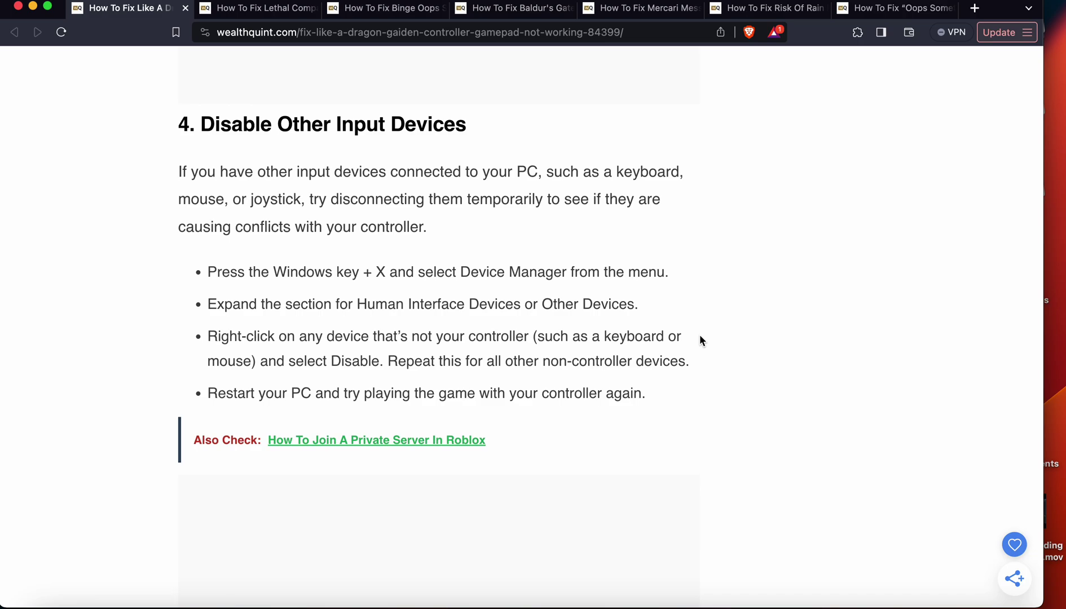
scroll(700, 338, down, 3)
scroll(700, 337, down, 3)
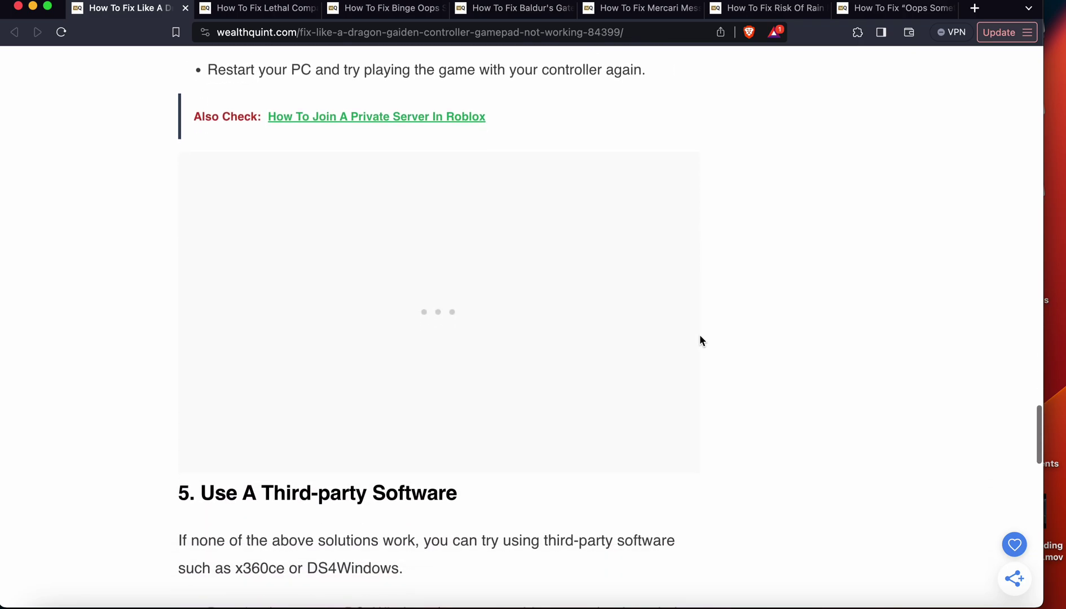
scroll(699, 337, down, 3)
scroll(700, 341, down, 2)
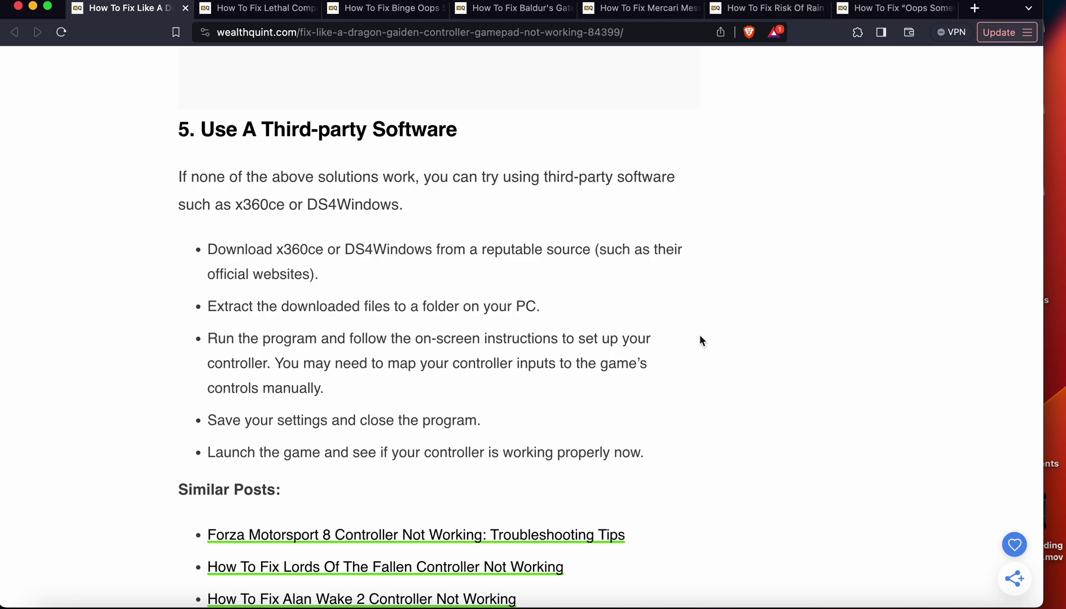
scroll(701, 340, down, 5)
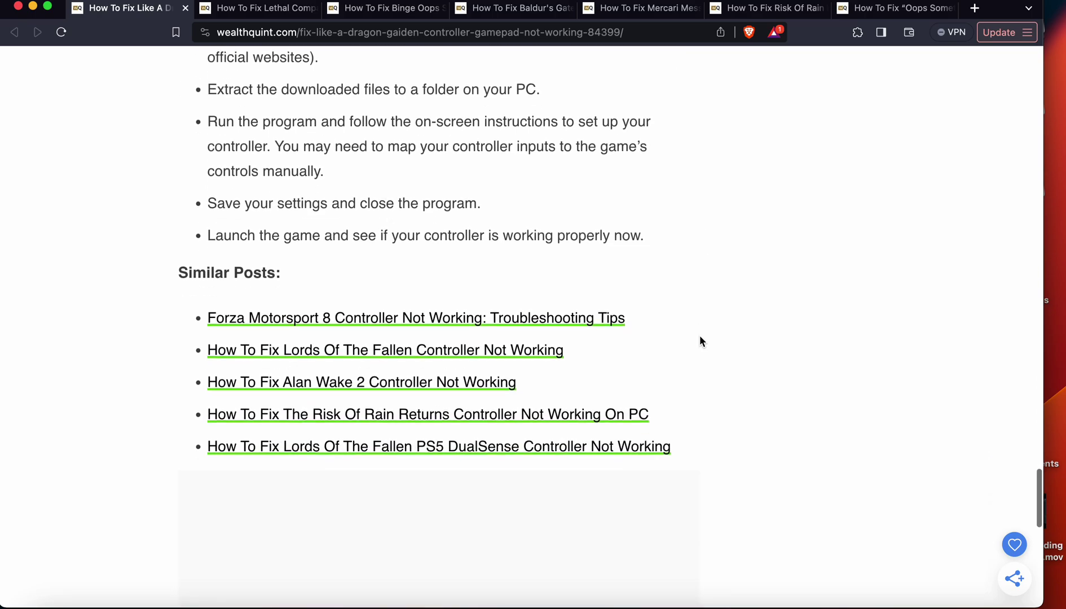
scroll(701, 340, down, 4)
scroll(701, 341, down, 5)
scroll(700, 340, down, 5)
scroll(701, 341, up, 10)
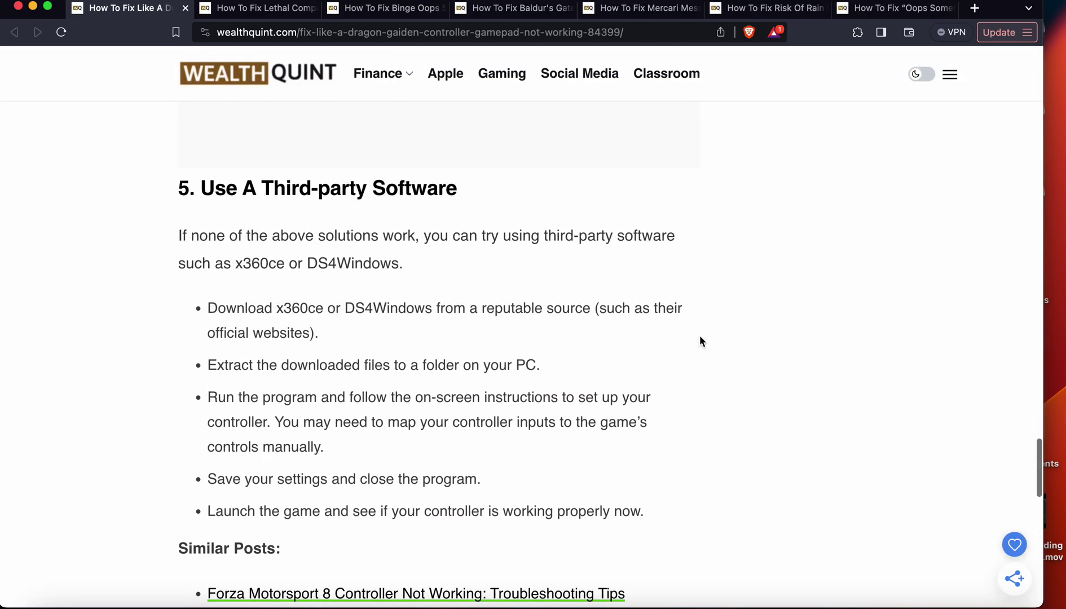
scroll(701, 340, up, 5)
scroll(701, 341, up, 5)
scroll(701, 340, up, 5)
scroll(701, 340, up, 5)
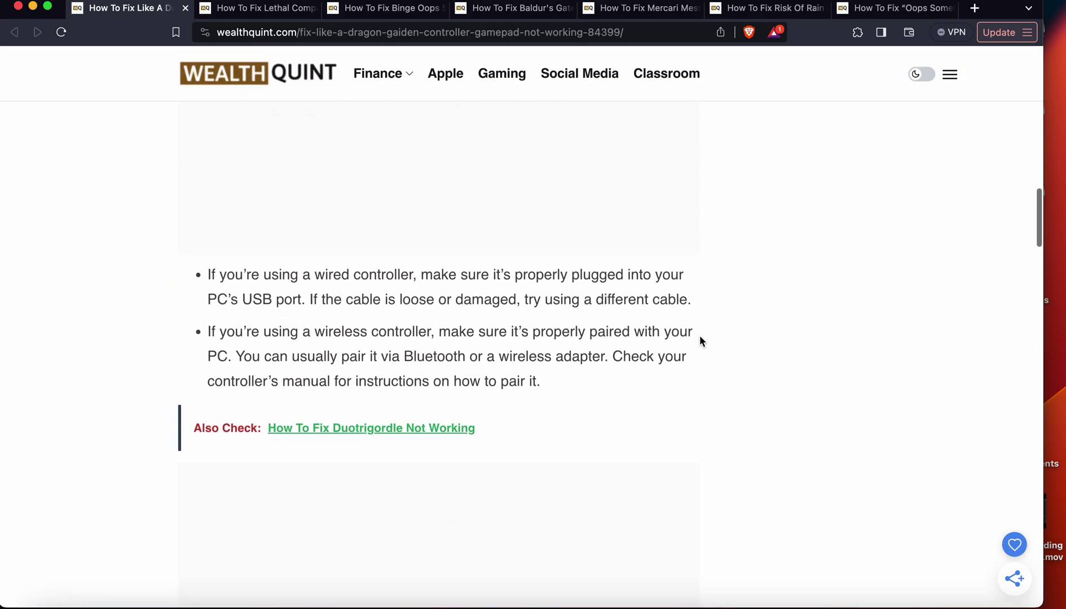